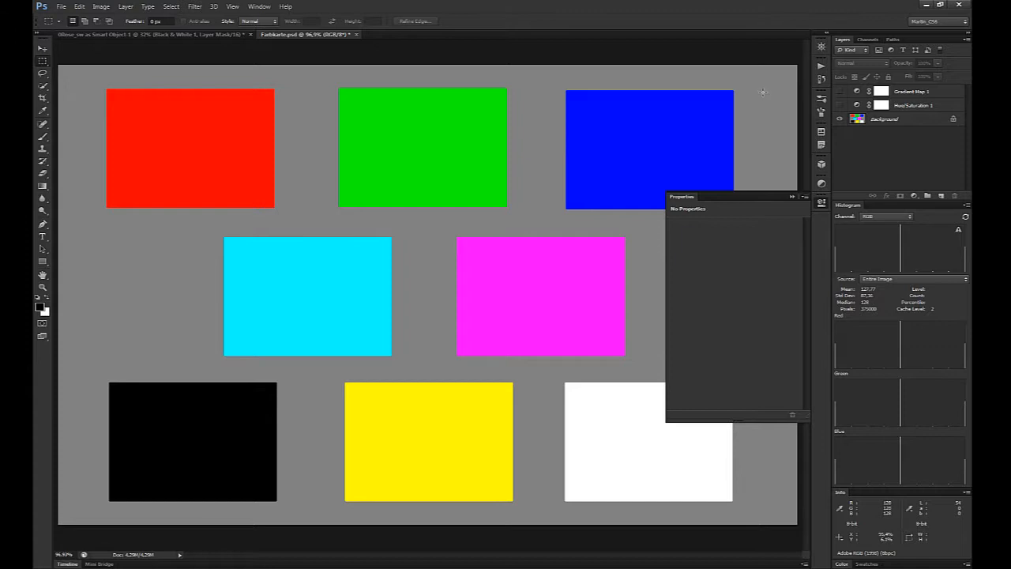
Compare the Hue/Saturation 1 and Gradient Map 1 black-and-white conversions by toggling each adjustment layer's visibility on the colour chart.
click(840, 105)
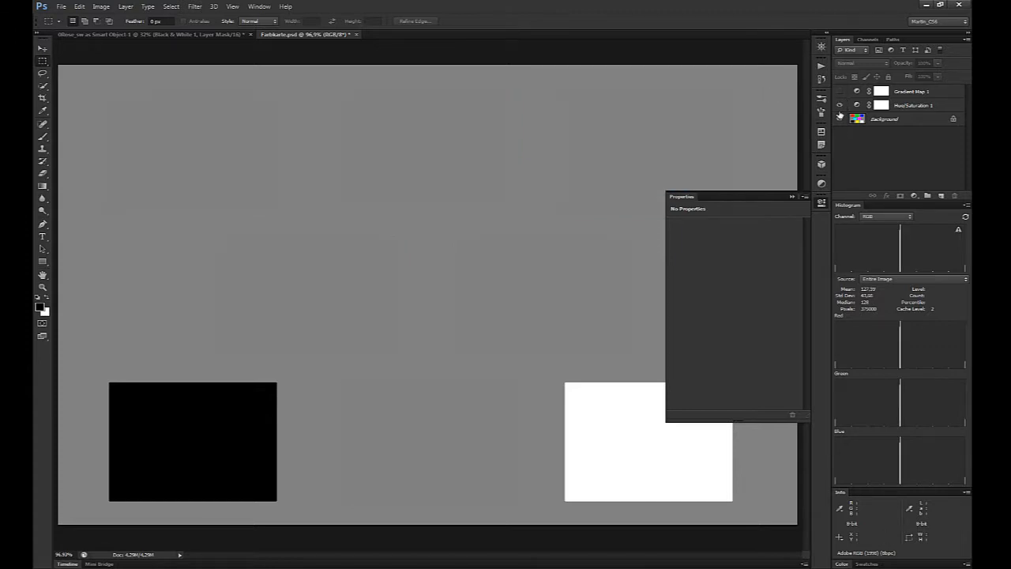
click(840, 105)
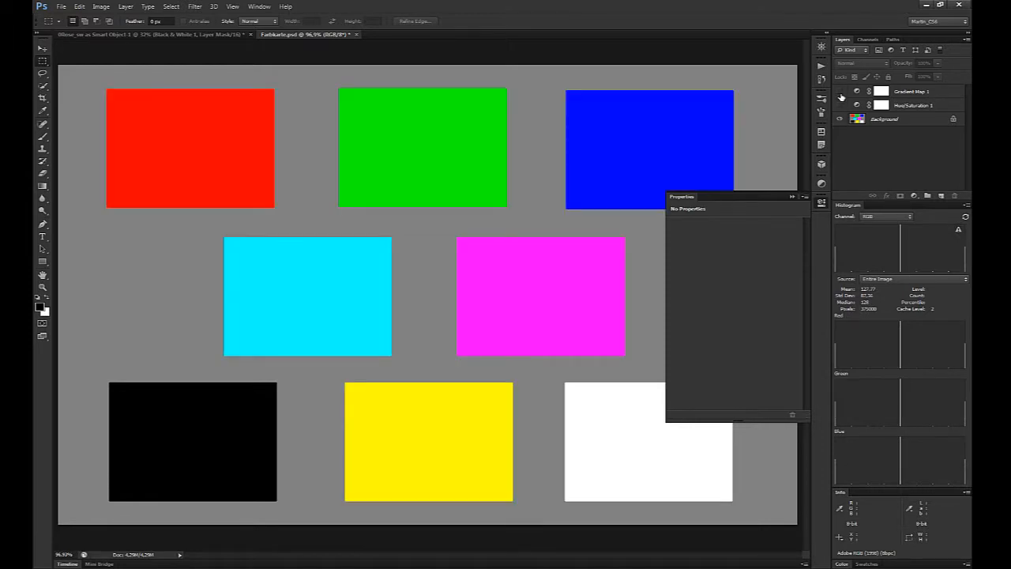
click(840, 92)
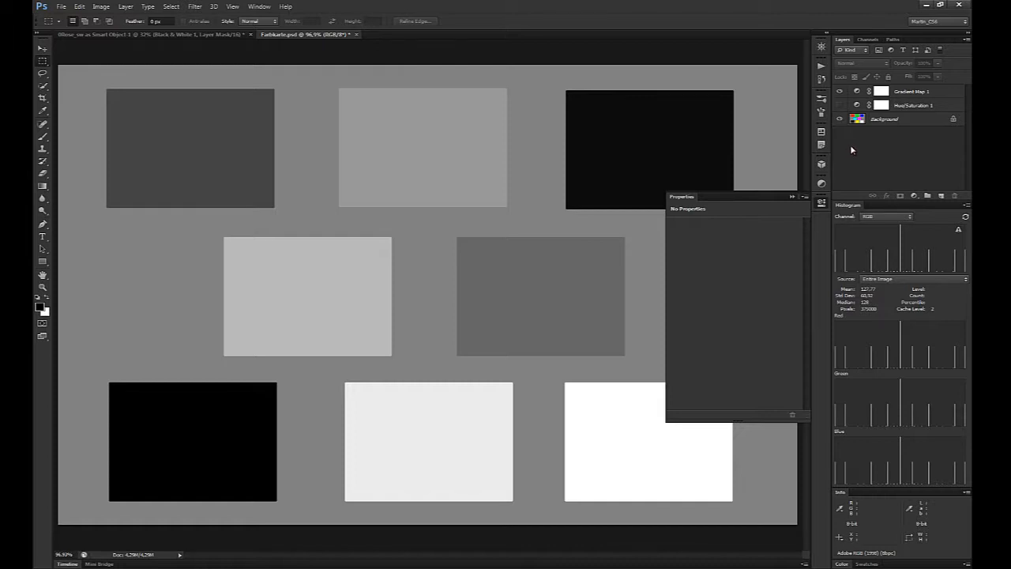
click(840, 105)
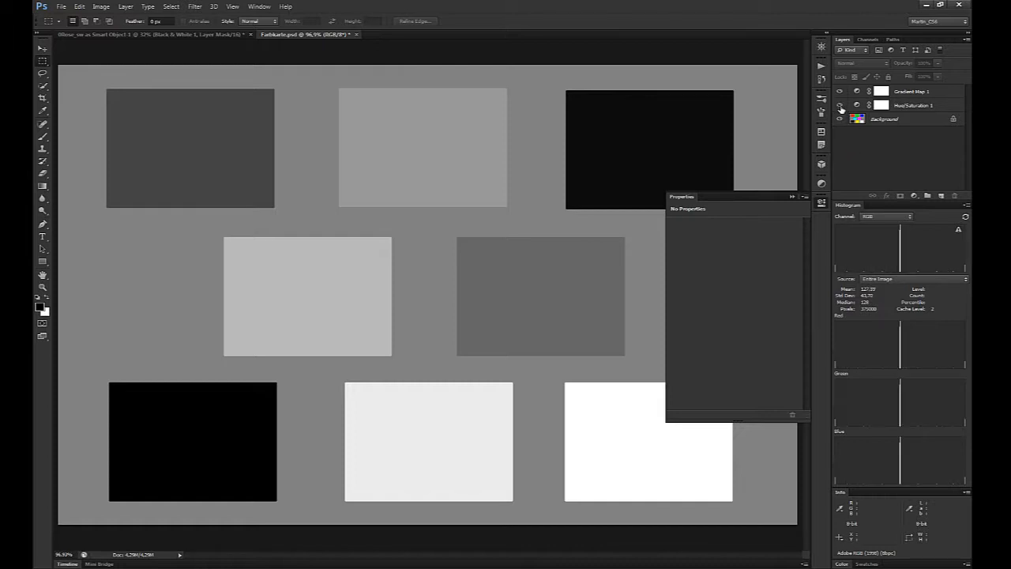
click(841, 92)
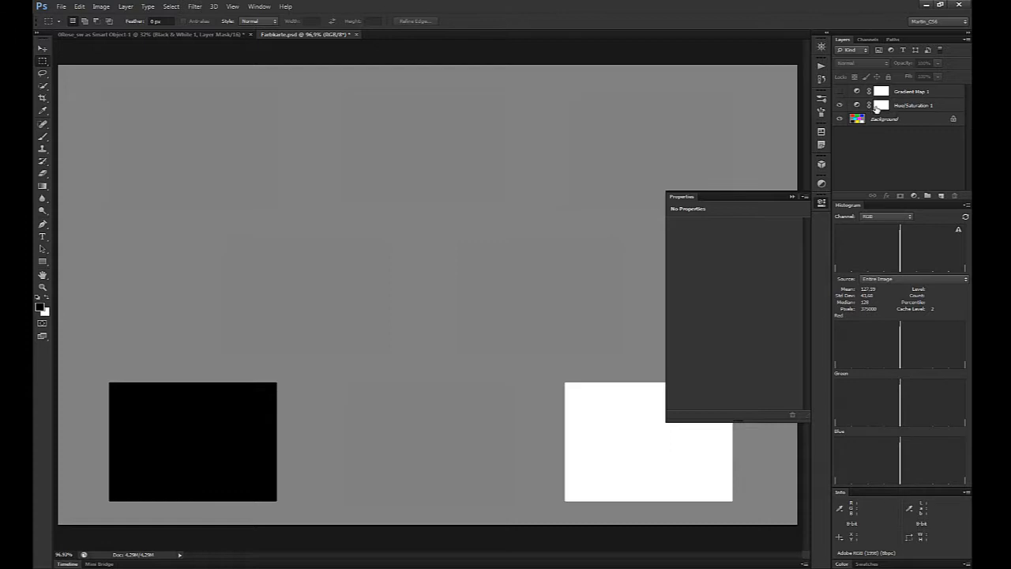
click(840, 93)
click(840, 105)
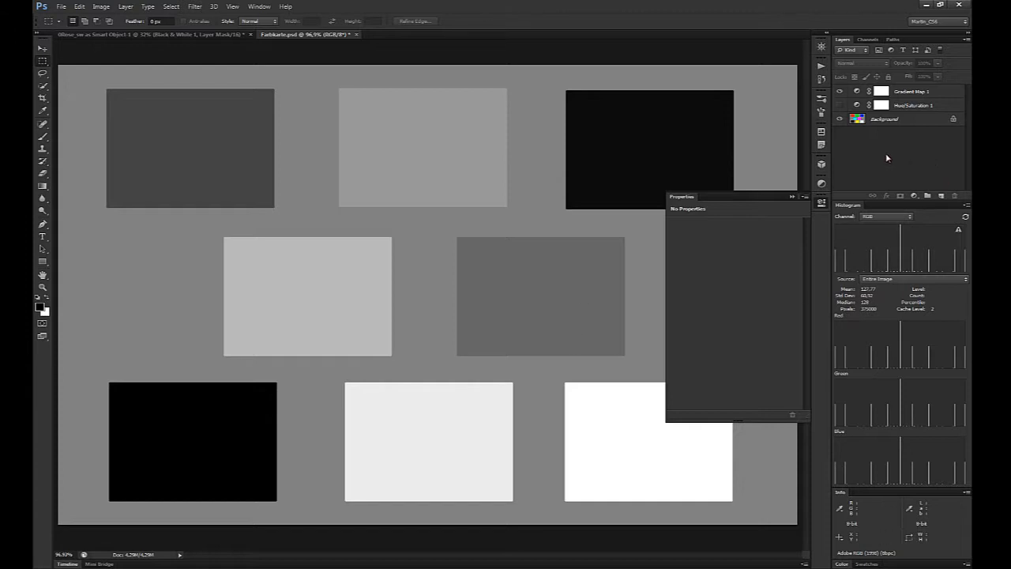
click(839, 91)
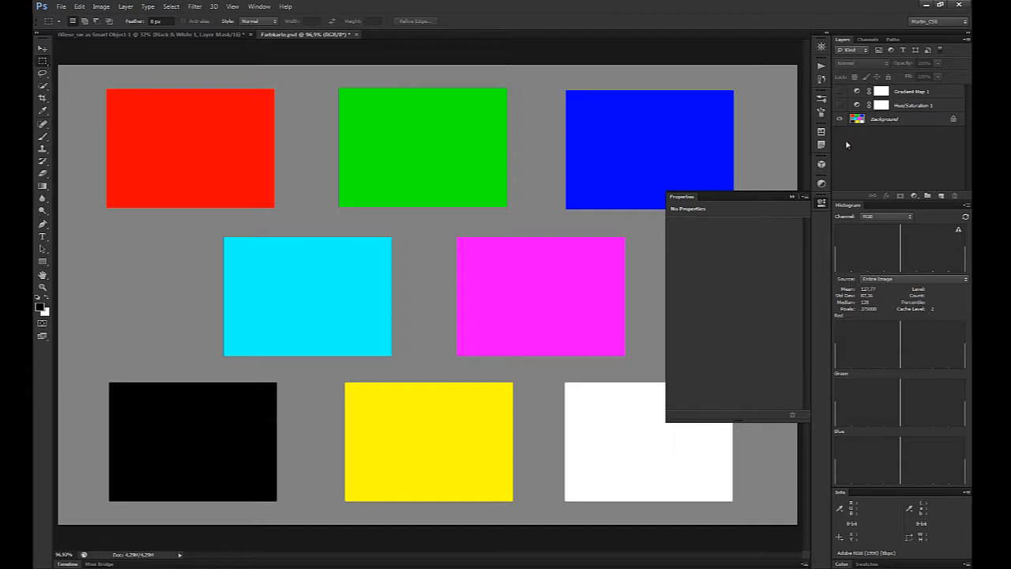
click(839, 92)
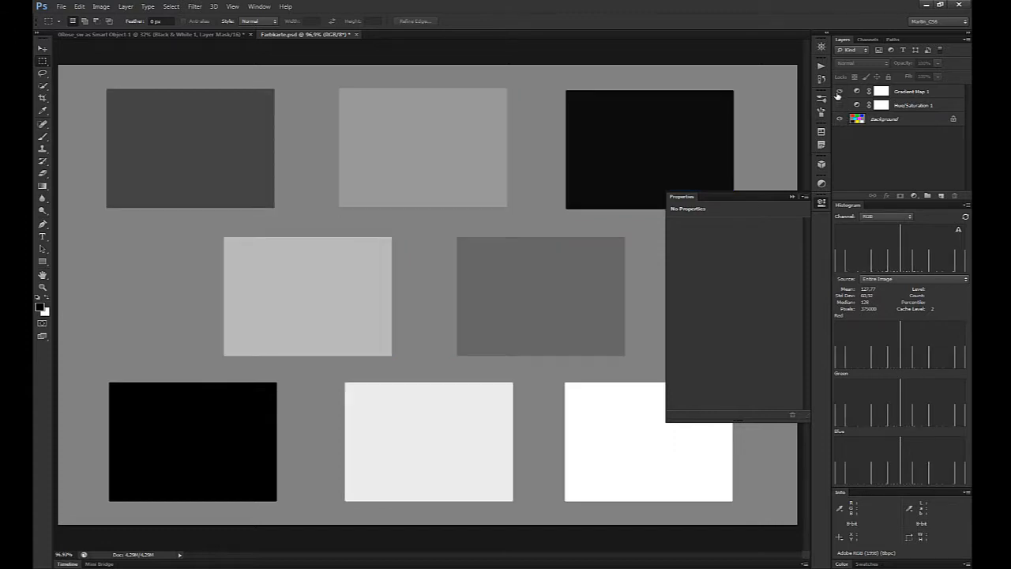
click(840, 91)
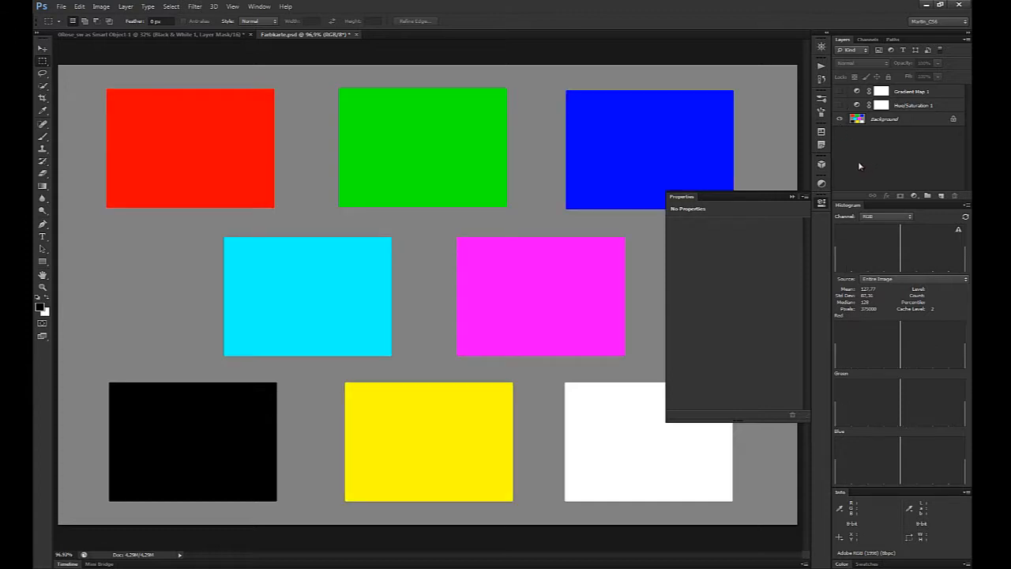
Show the Black & White 1 adjustment layer in the rose document and apply its Auto mix.
click(203, 35)
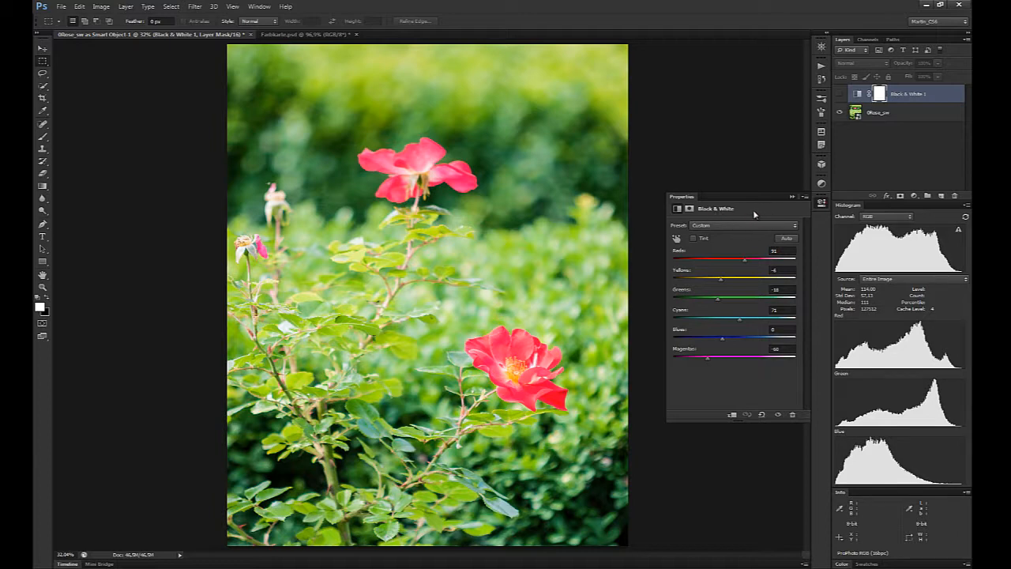
click(840, 95)
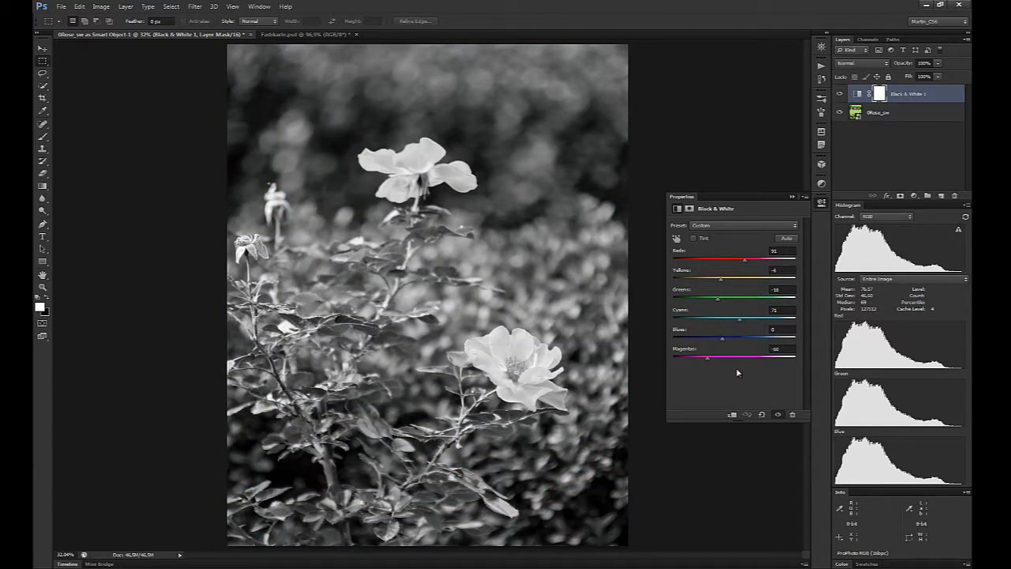
click(787, 240)
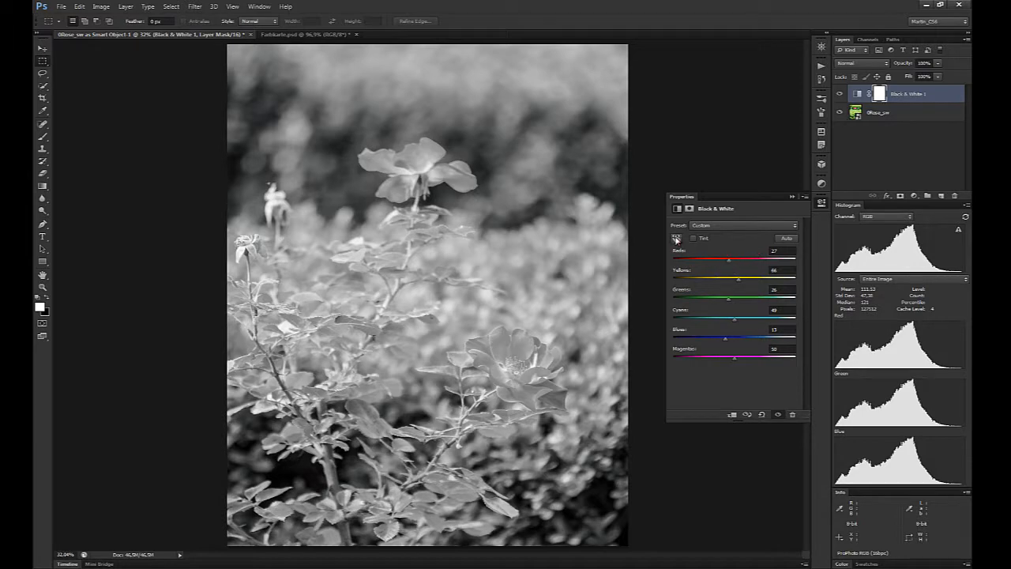
Darken the rose petals and brighten the foliage with on-image adjustment: Reds about -40, Yellows 105, Greens 52.
click(676, 238)
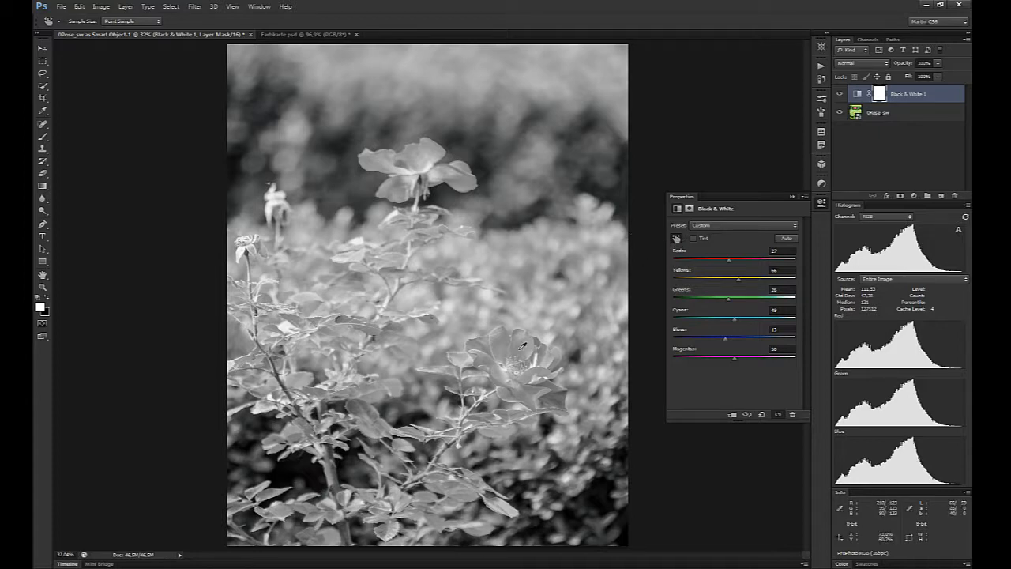
drag(526, 341, 491, 336)
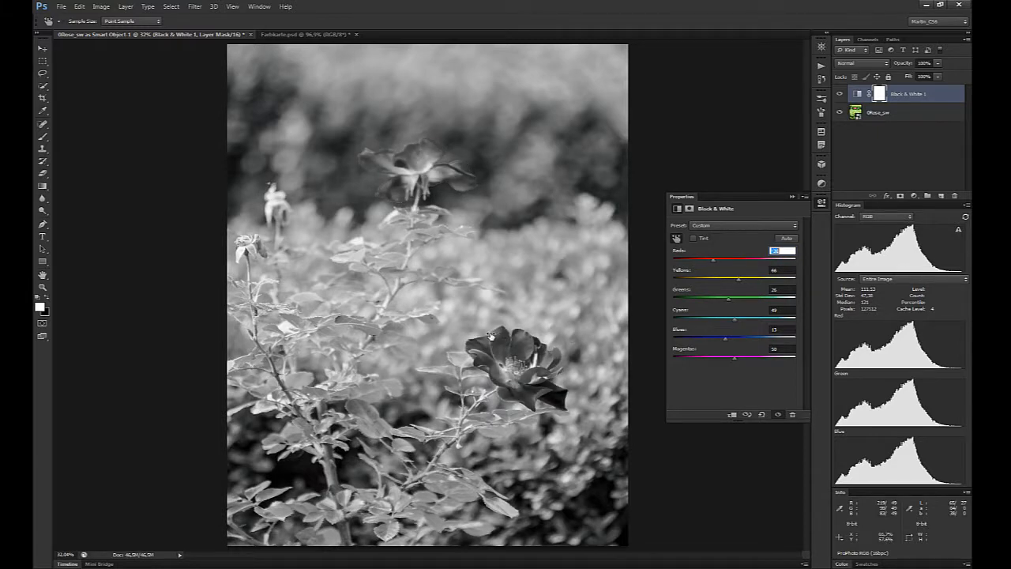
drag(490, 336, 493, 336)
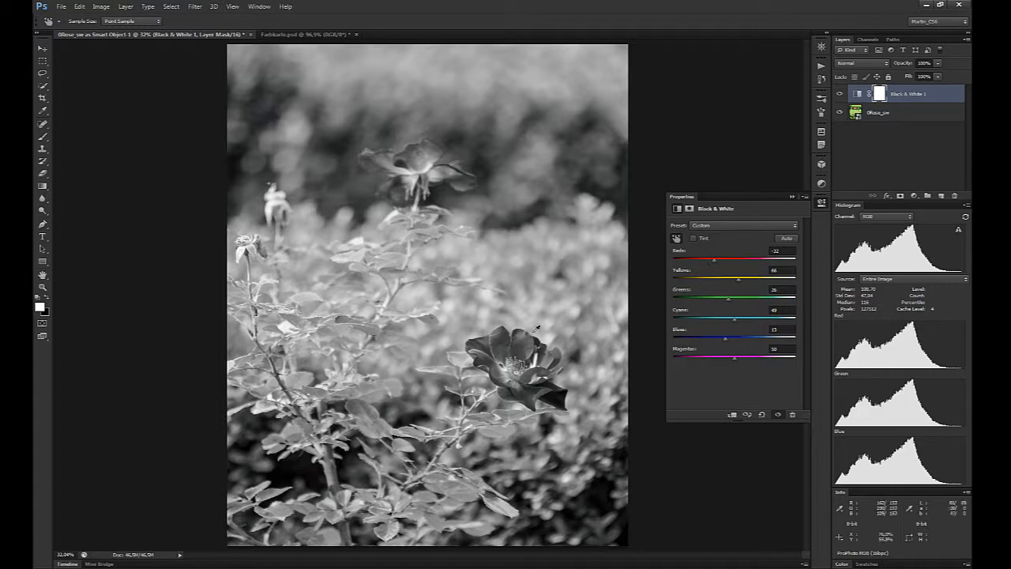
mouse_move(526, 345)
mouse_down()
mouse_move(505, 350)
mouse_move(520, 349)
mouse_up()
drag(551, 286, 566, 298)
drag(592, 470, 598, 413)
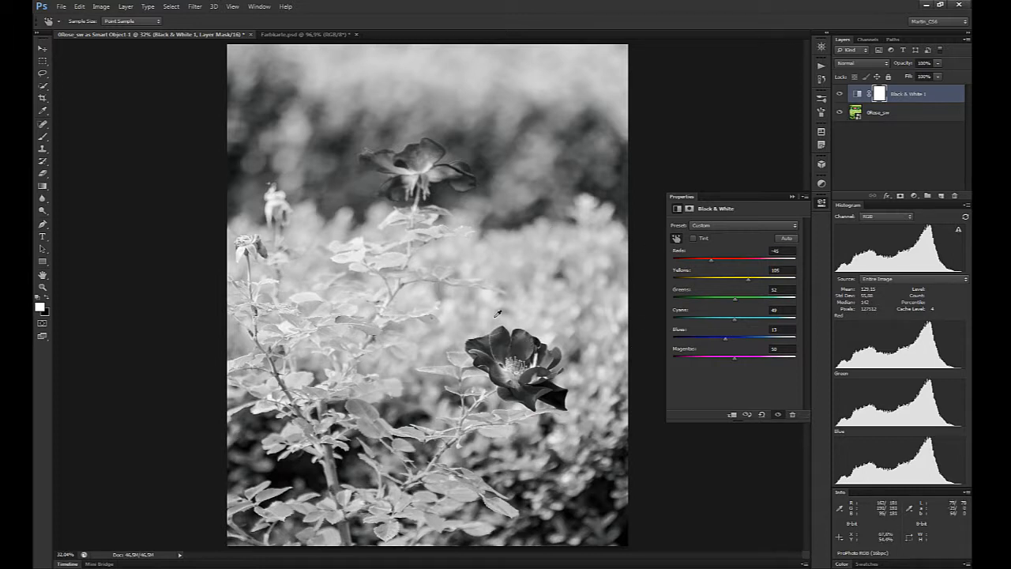
Brighten the roses and darken the foliage with on-image adjustment, bringing Reds to 86, Yellows to -31 and Greens to 20.
drag(500, 316, 444, 317)
drag(521, 345, 595, 361)
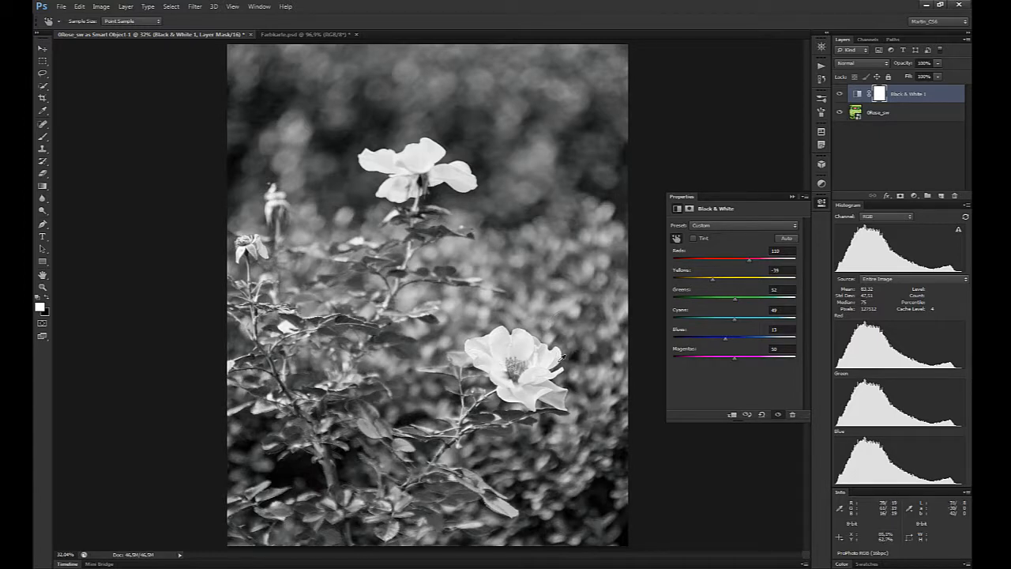
click(520, 368)
drag(520, 370, 517, 365)
drag(550, 311, 535, 315)
drag(575, 467, 555, 472)
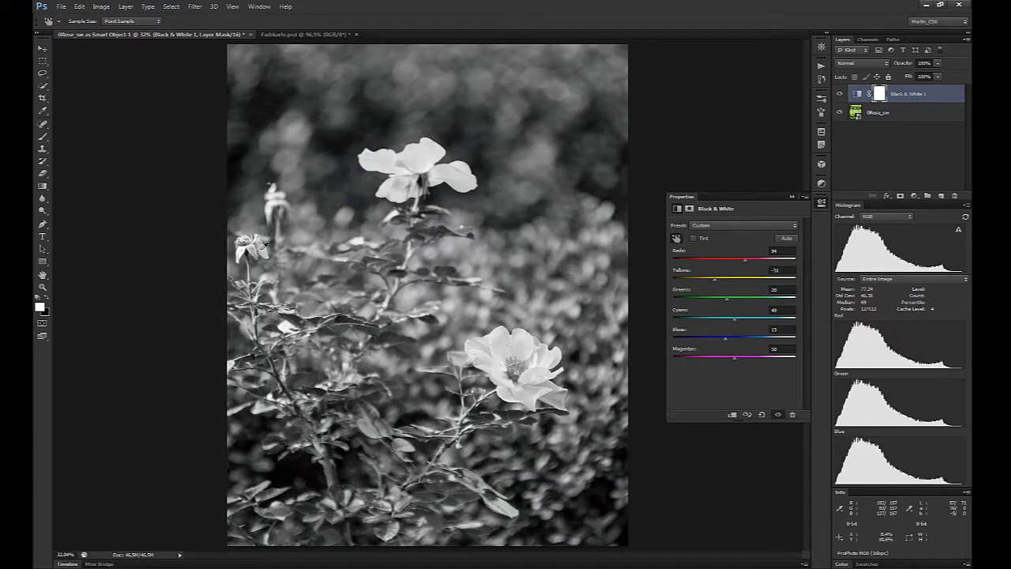
mouse_move(262, 249)
mouse_down()
mouse_move(271, 250)
mouse_move(258, 252)
mouse_up()
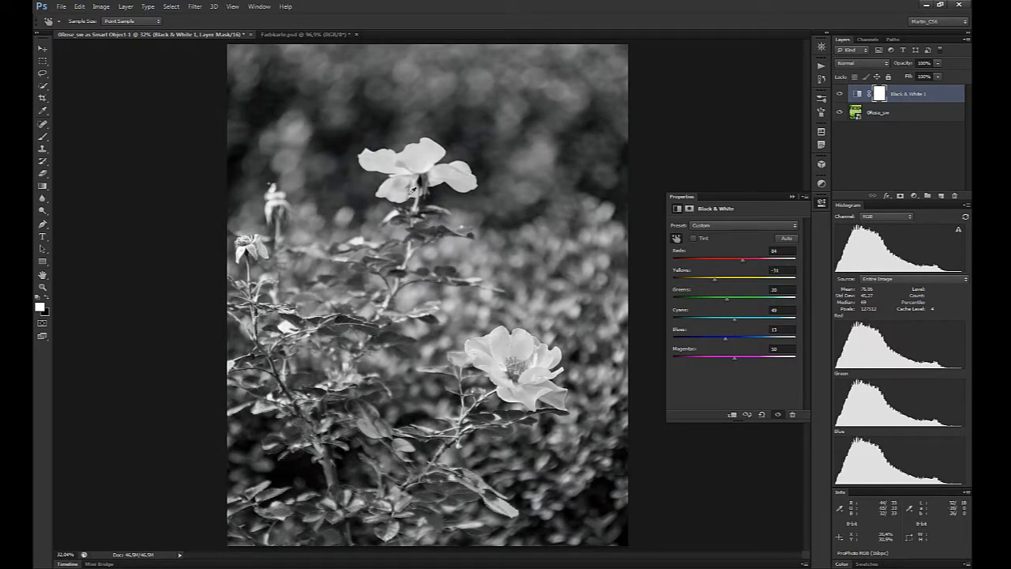
drag(456, 177, 446, 180)
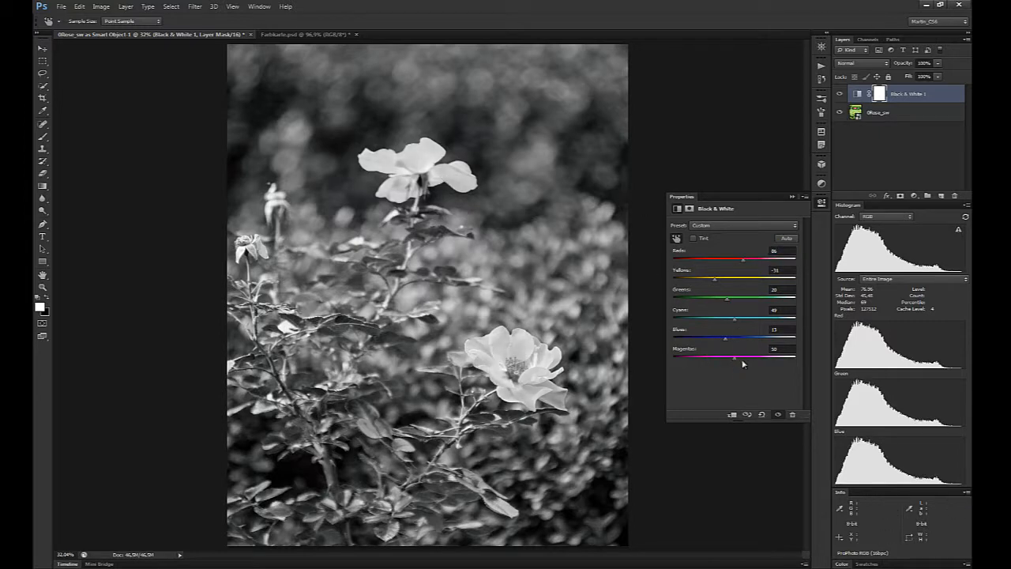
Fine-tune the Black & White mix by setting Magentas to -70, Reds to 110 and Yellows to -47.
drag(735, 361, 708, 363)
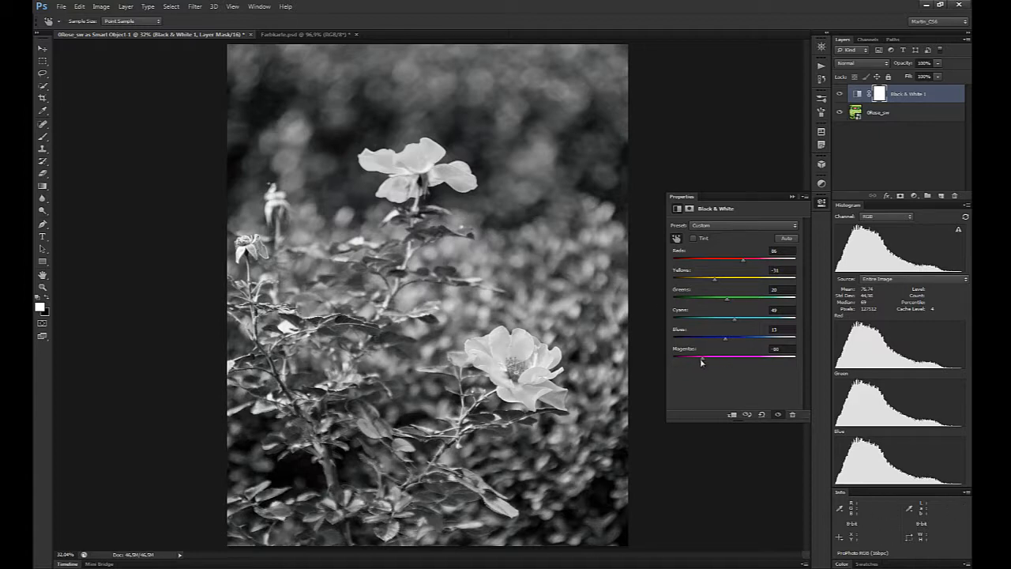
drag(698, 361, 701, 361)
drag(743, 264, 747, 259)
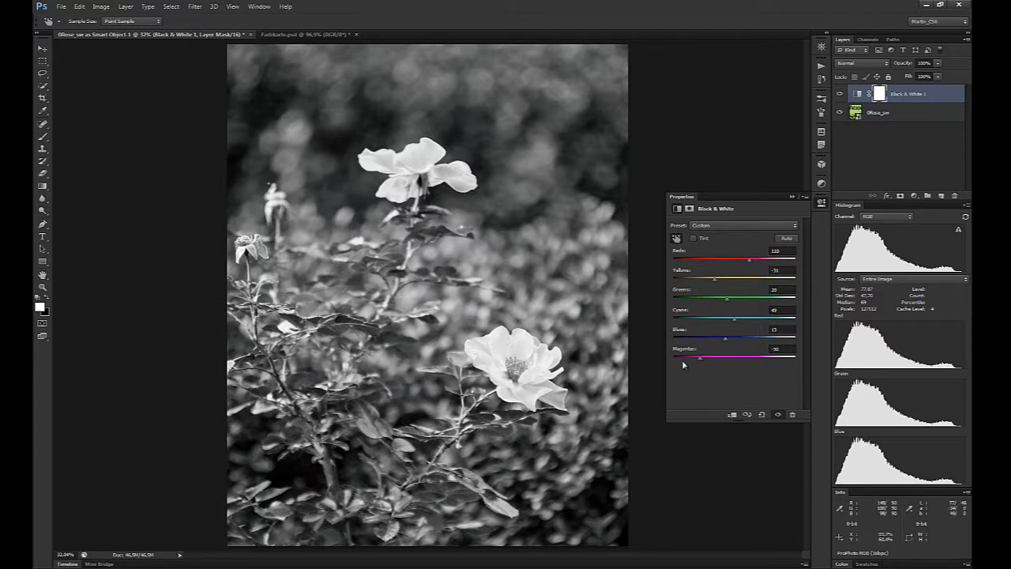
mouse_move(700, 358)
mouse_down()
mouse_move(727, 358)
mouse_move(703, 359)
mouse_up()
drag(714, 283, 712, 283)
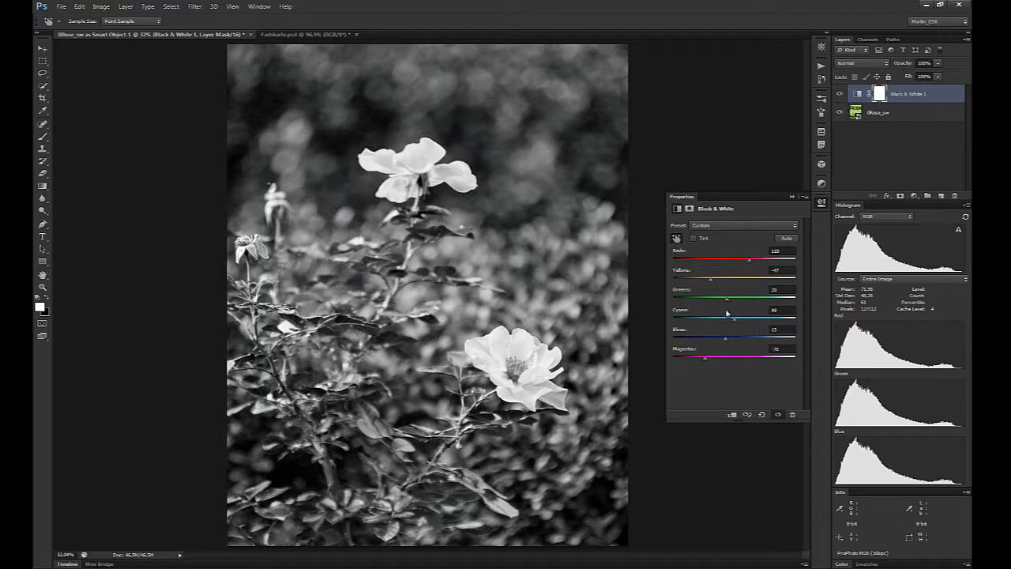
Hide the Black & White 1 layer and convert the rose smart object to grayscale in Camera Raw's HSL / Grayscale settings.
click(840, 94)
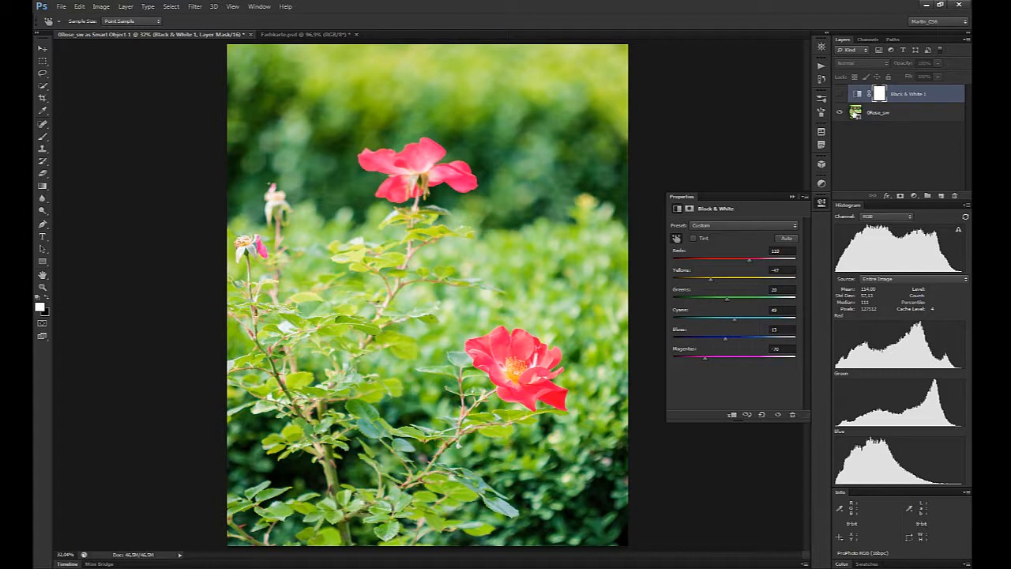
click(855, 112)
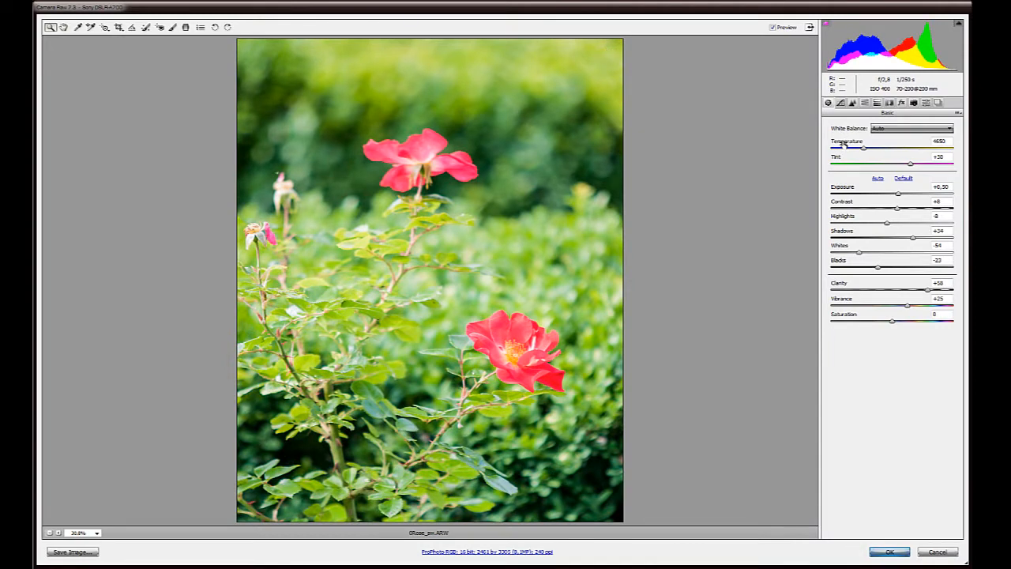
click(865, 103)
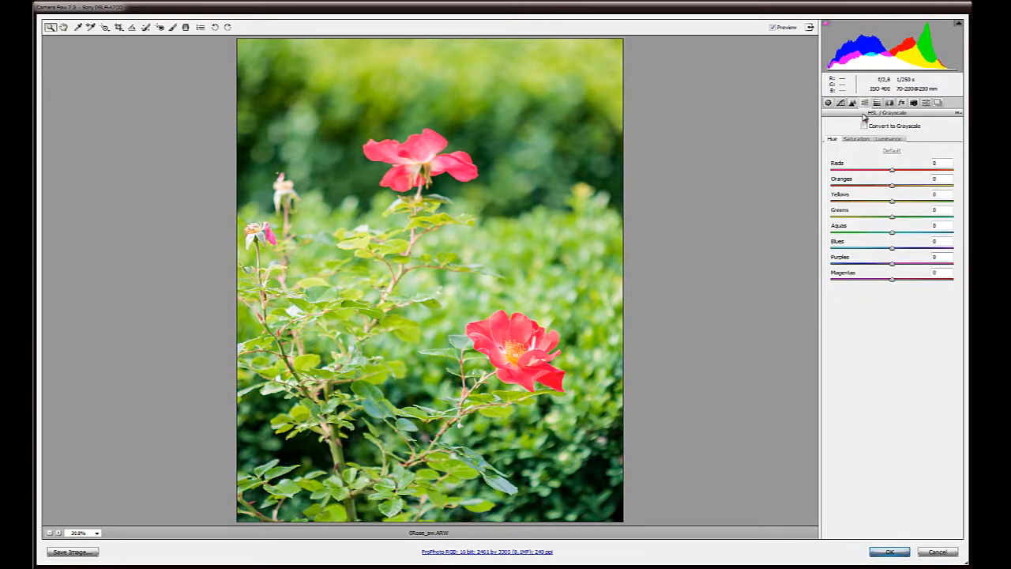
click(865, 127)
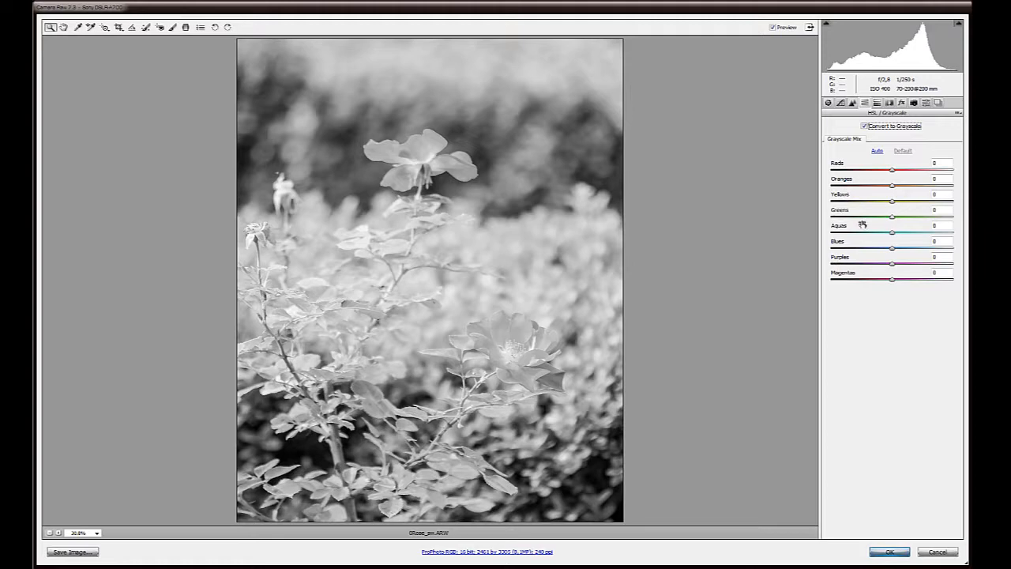
Darken the roses and brighten the foliage with the Targeted Adjustment tool: Reds -25, Oranges -6, Yellows +4, Greens +12.
click(105, 27)
mouse_move(457, 169)
mouse_down()
mouse_move(474, 168)
mouse_move(437, 167)
mouse_move(477, 167)
mouse_move(446, 169)
mouse_up()
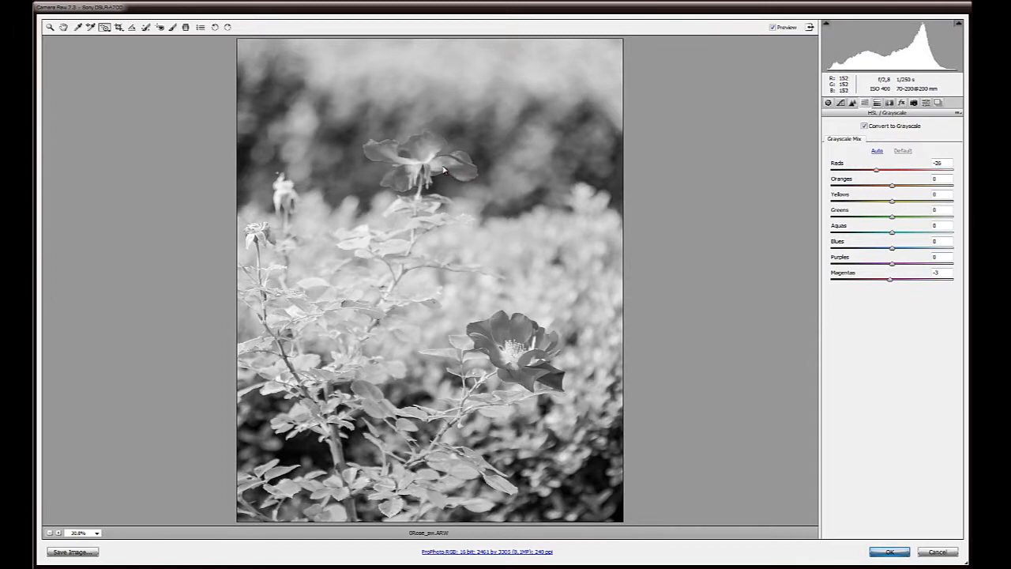
mouse_move(493, 257)
mouse_down()
mouse_move(514, 256)
mouse_move(442, 254)
mouse_move(503, 253)
mouse_move(488, 256)
mouse_up()
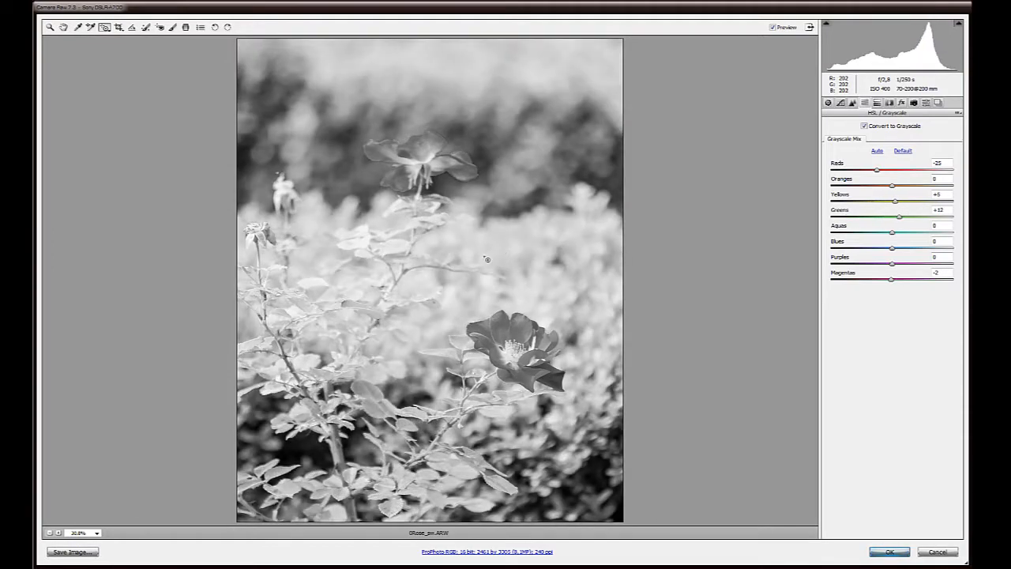
mouse_move(513, 352)
mouse_down()
mouse_move(532, 351)
mouse_move(512, 347)
mouse_move(510, 357)
mouse_up()
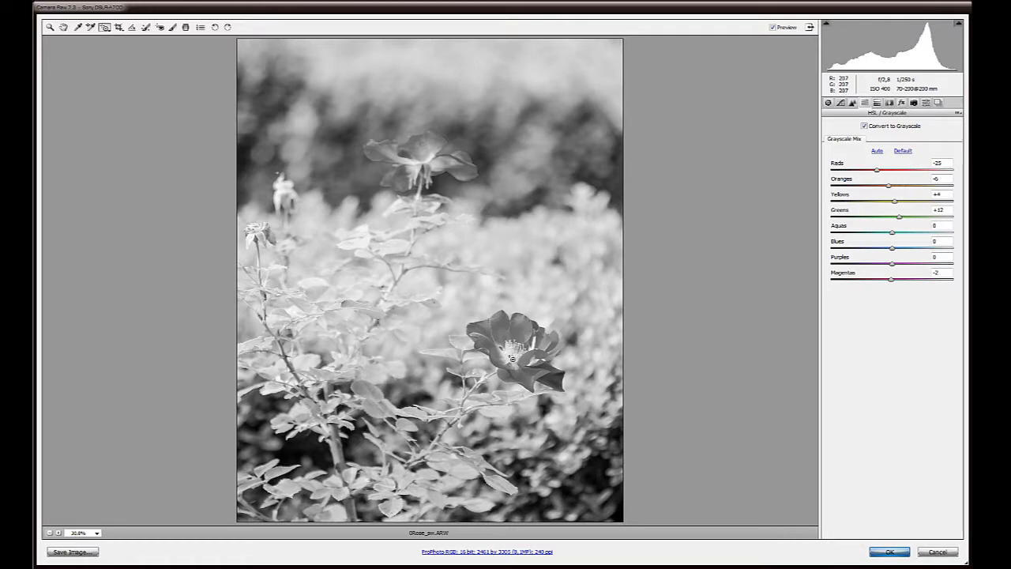
Darken the foliage and brighten the roses with the Targeted Adjustment tool: Reds +23, Oranges 0, Yellows -7, Greens -39.
mouse_move(536, 447)
mouse_down()
mouse_move(564, 445)
mouse_move(526, 444)
mouse_up()
mouse_move(403, 345)
mouse_down()
mouse_move(422, 348)
mouse_move(404, 350)
mouse_up()
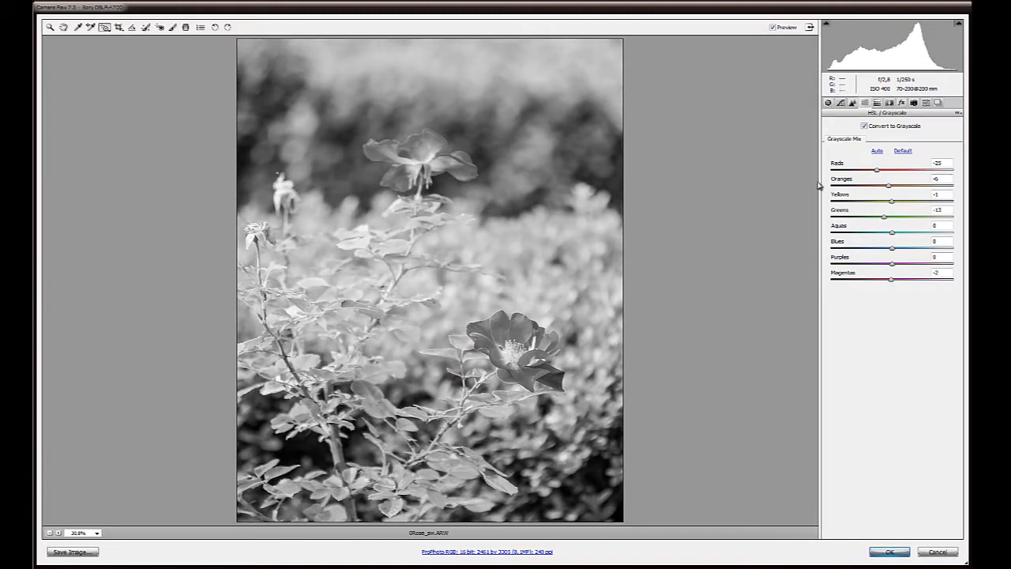
mouse_move(538, 247)
mouse_down()
mouse_move(514, 244)
mouse_move(529, 245)
mouse_up()
drag(528, 335, 549, 330)
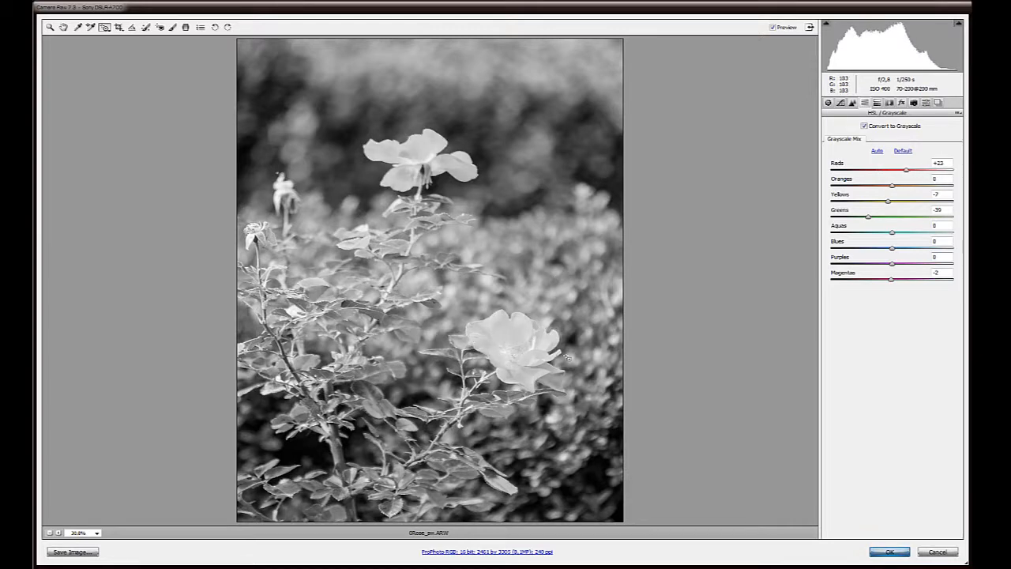
Adjust the grayscale mix to Magentas -32, Aquas -57, Greens -45, Yellows -33 and Reds +26.
drag(893, 283, 872, 281)
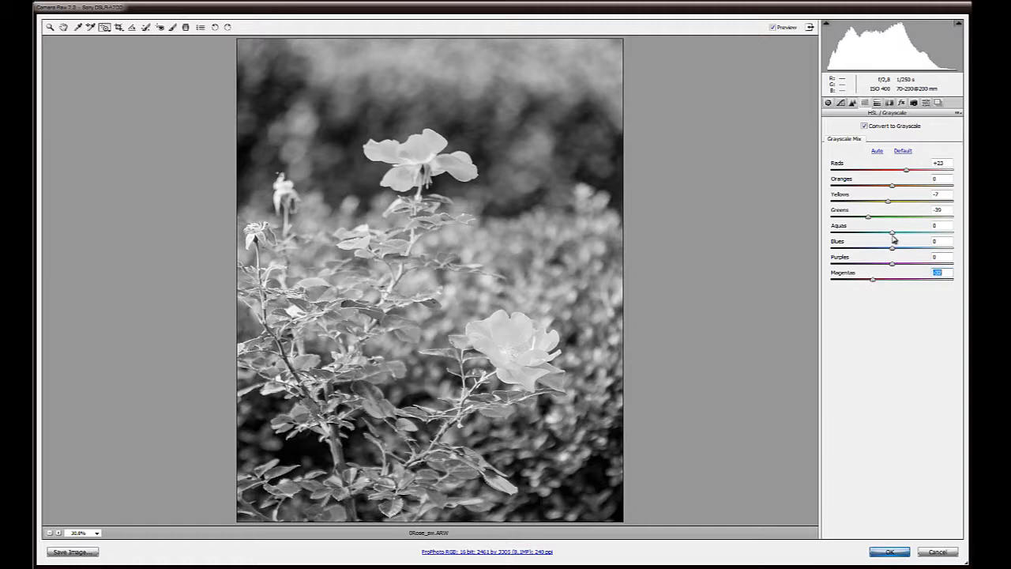
drag(893, 232, 872, 203)
click(907, 171)
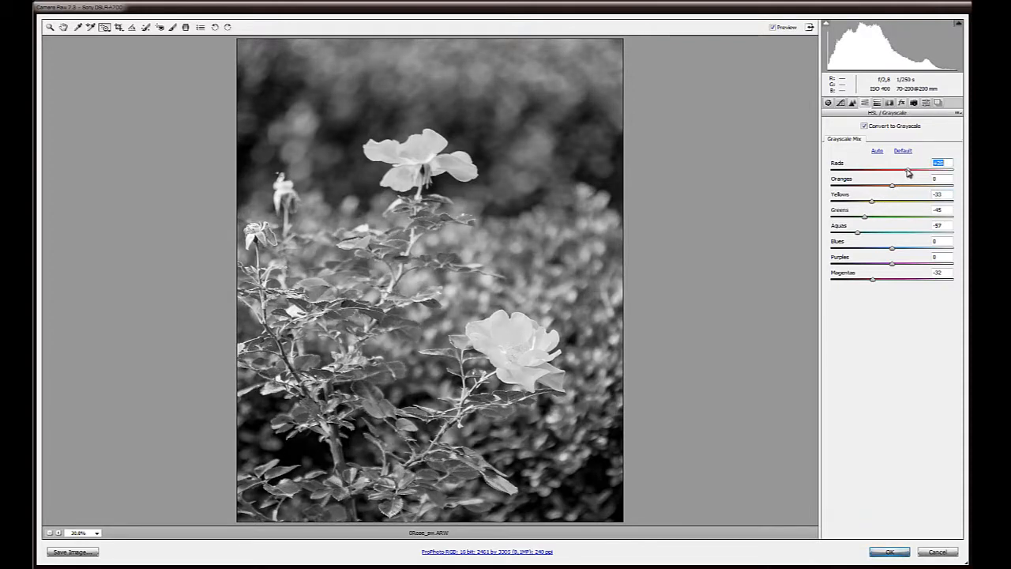
Refine the grayscale mix with Magentas -48, Purples +3 and Blues +3, and darken the rose's centre with Oranges about -44.
drag(874, 281, 899, 252)
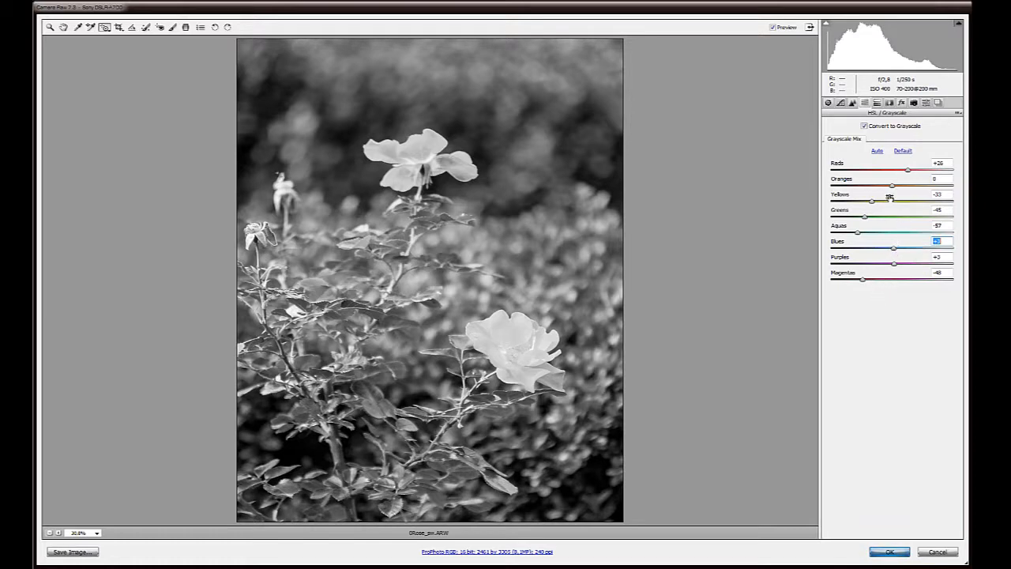
drag(894, 188, 866, 188)
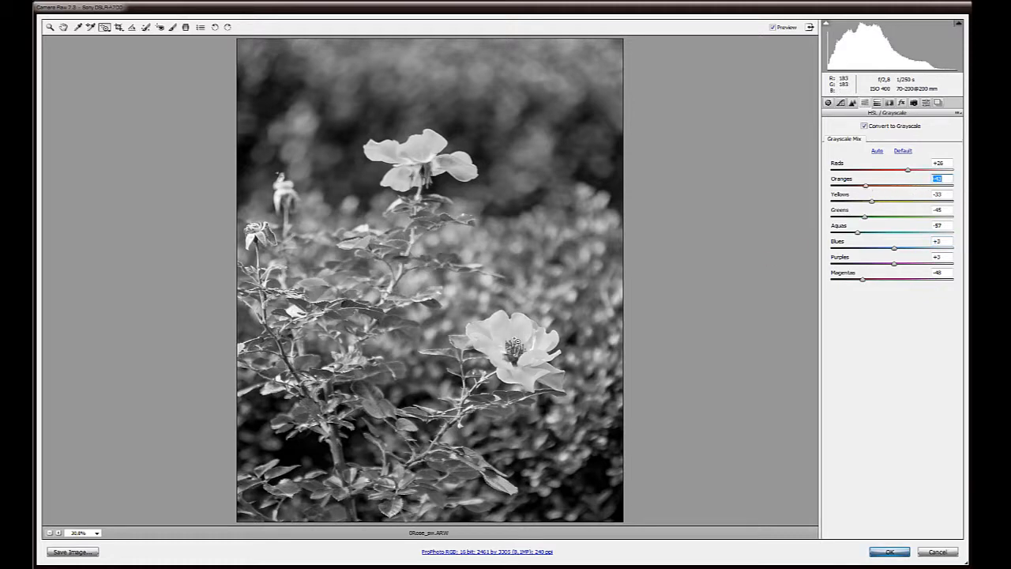
drag(867, 188, 867, 188)
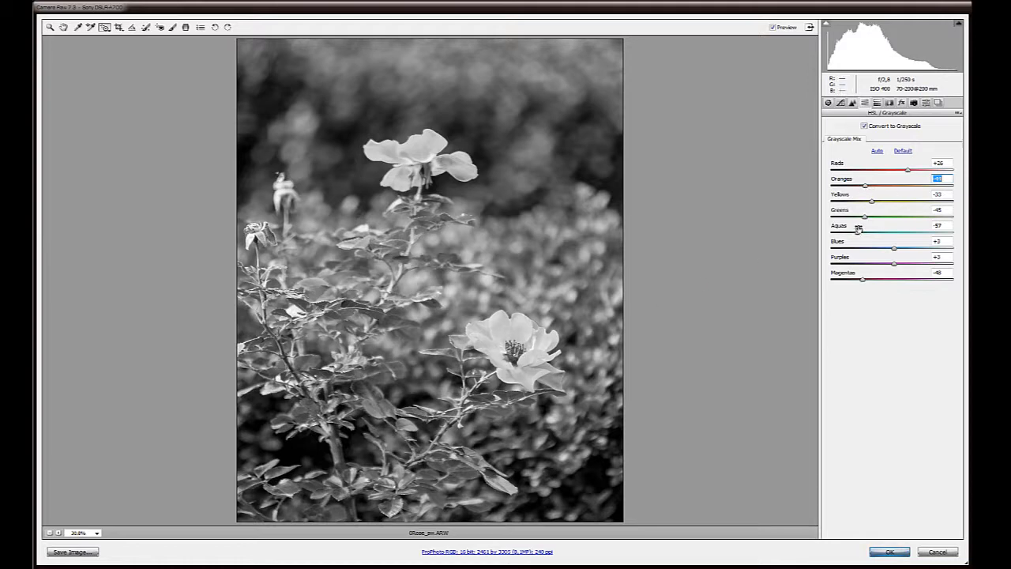